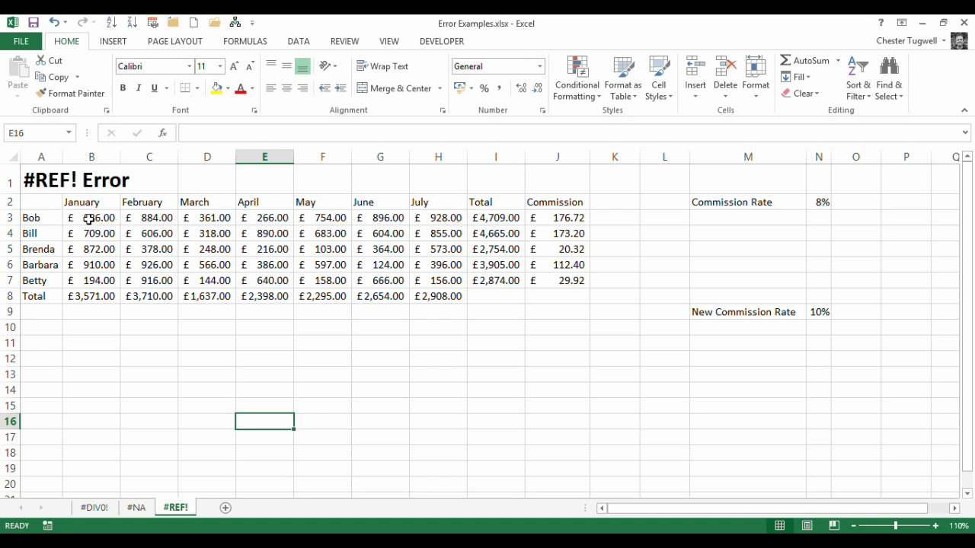
- Check the commission formulas for Bob, Bill, Brenda, Barbara and Betty
left_click(568, 220)
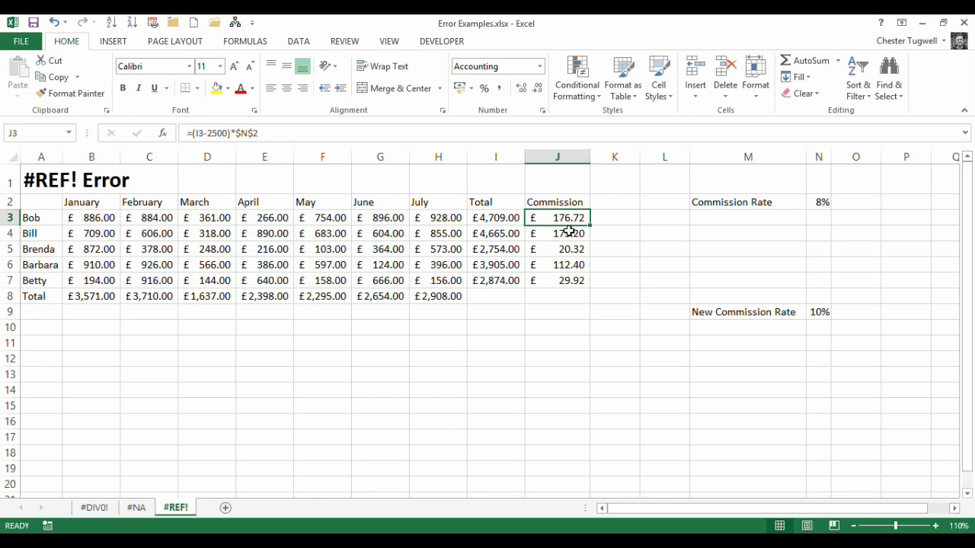
left_click(567, 233)
left_click(571, 249)
left_click(570, 266)
left_click(571, 278)
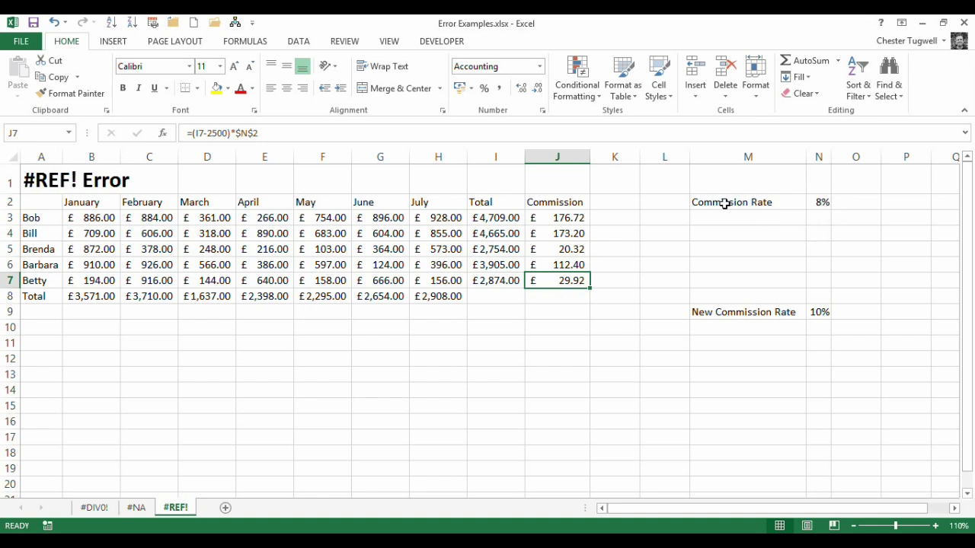
- Delete the Commission Rate label and 8% cells, shifting cells up, and inspect Bob's =(I3-2500)*#REF! formula
left_click_drag(722, 203, 815, 202)
right_click(773, 204)
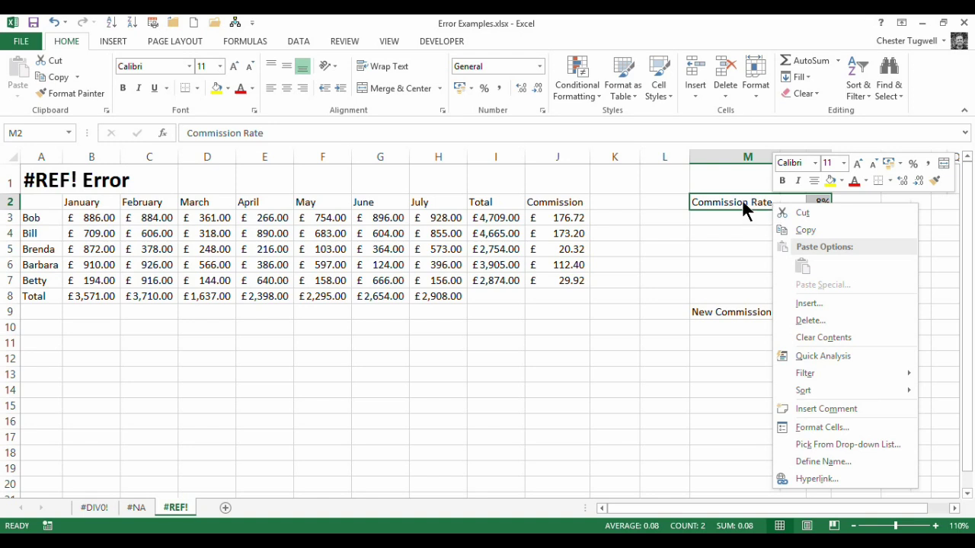
right_click(742, 199)
right_click(742, 199)
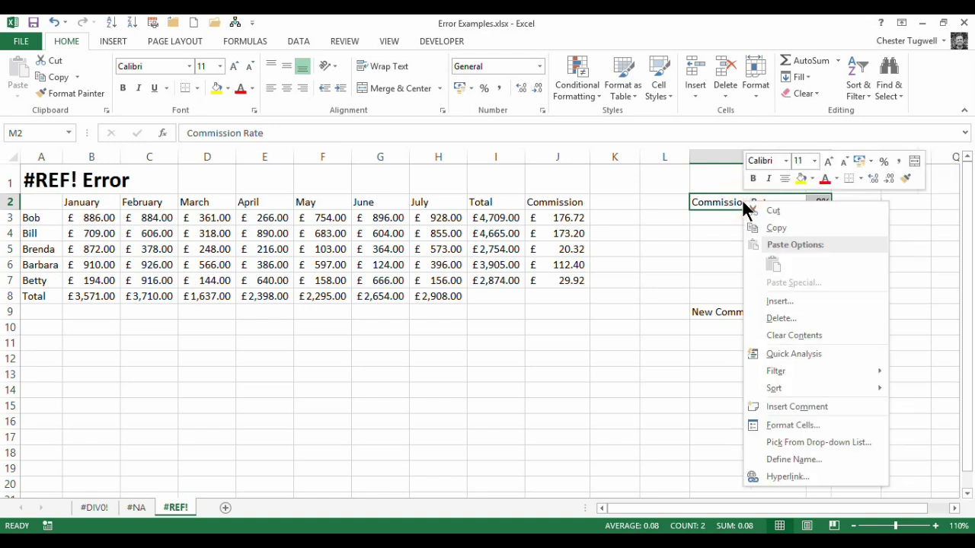
left_click(774, 320)
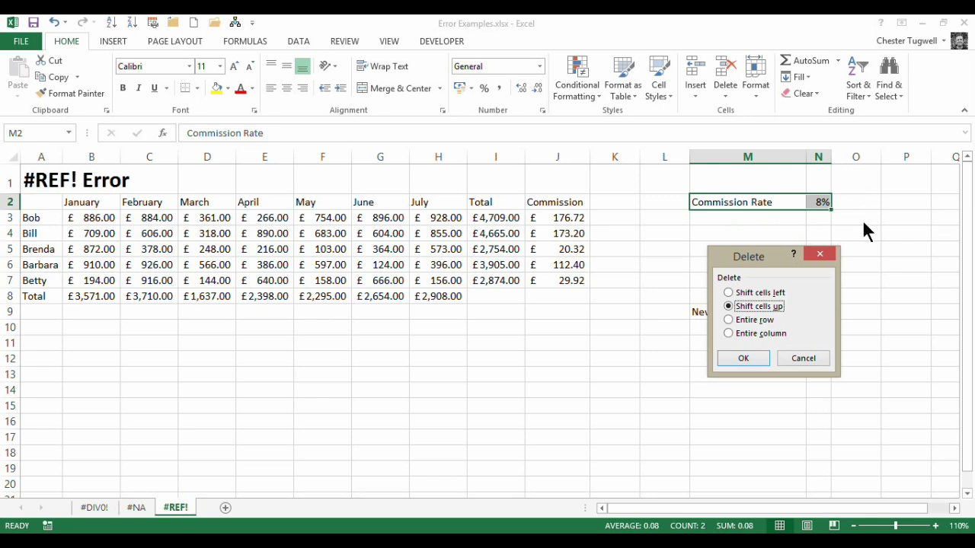
left_click(738, 358)
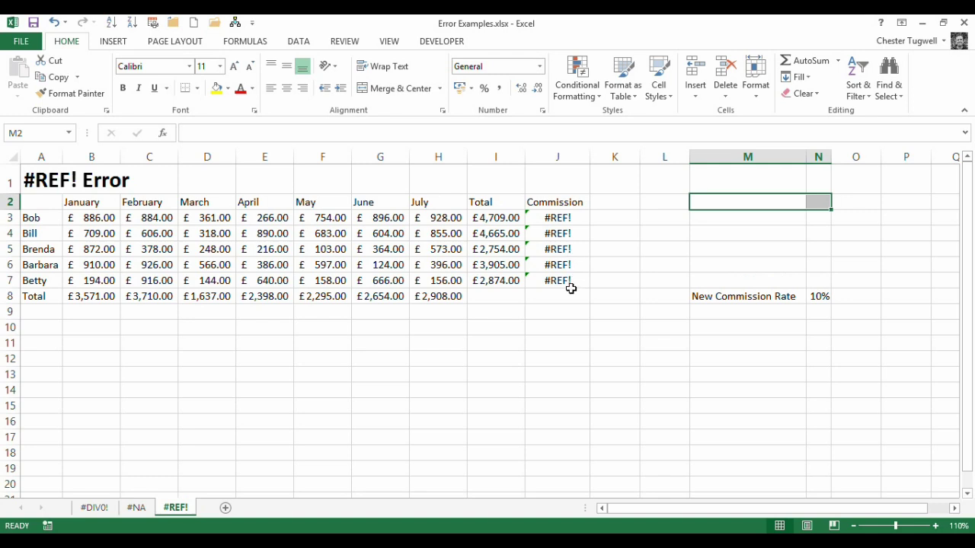
left_click(575, 217)
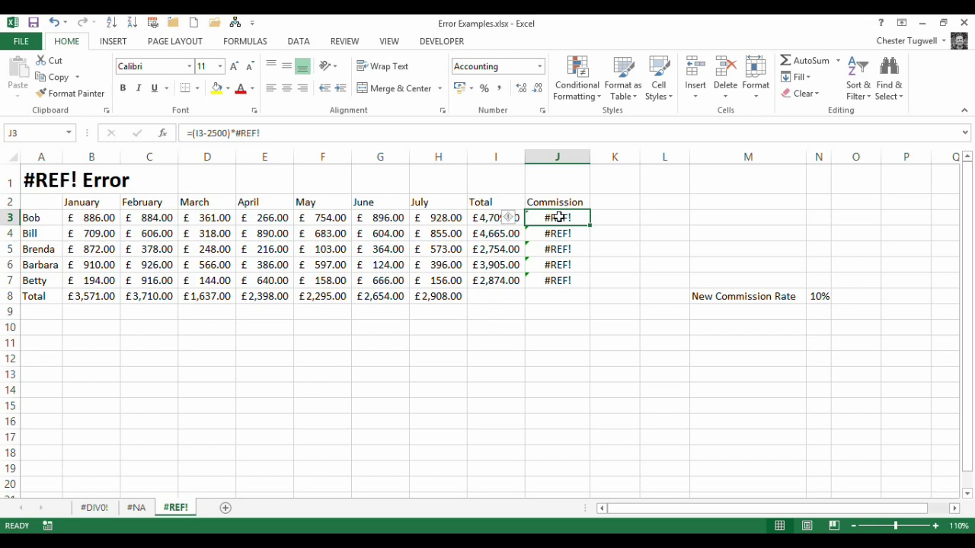
- Undo the deletion, then clear and re-delete the rate cells, undoing each to restore the 8% rate
key("ctrl+z")
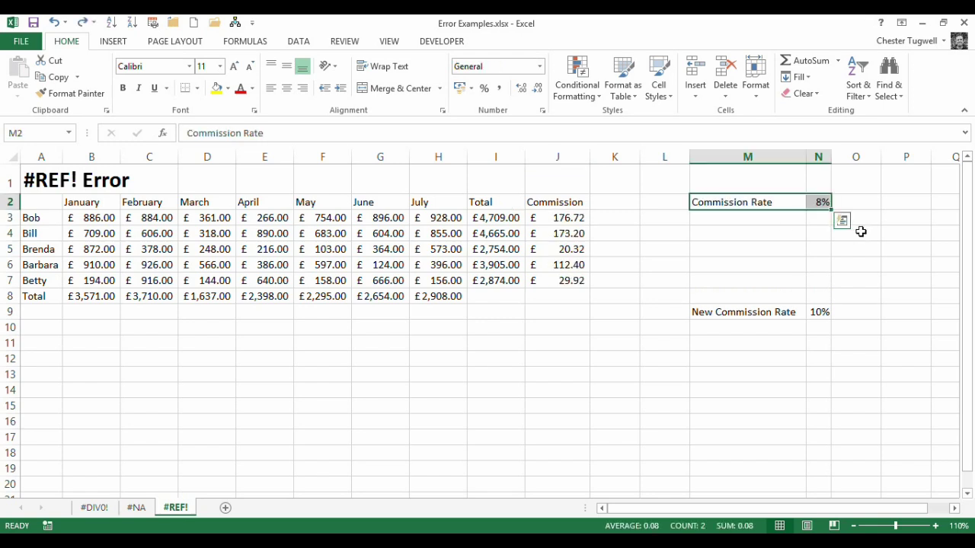
key("Delete")
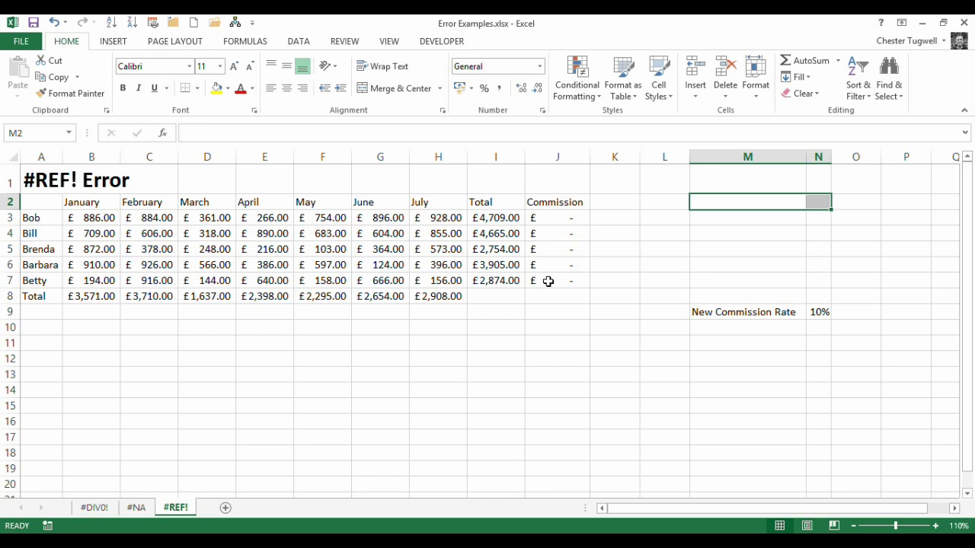
key("ctrl+z")
right_click(767, 201)
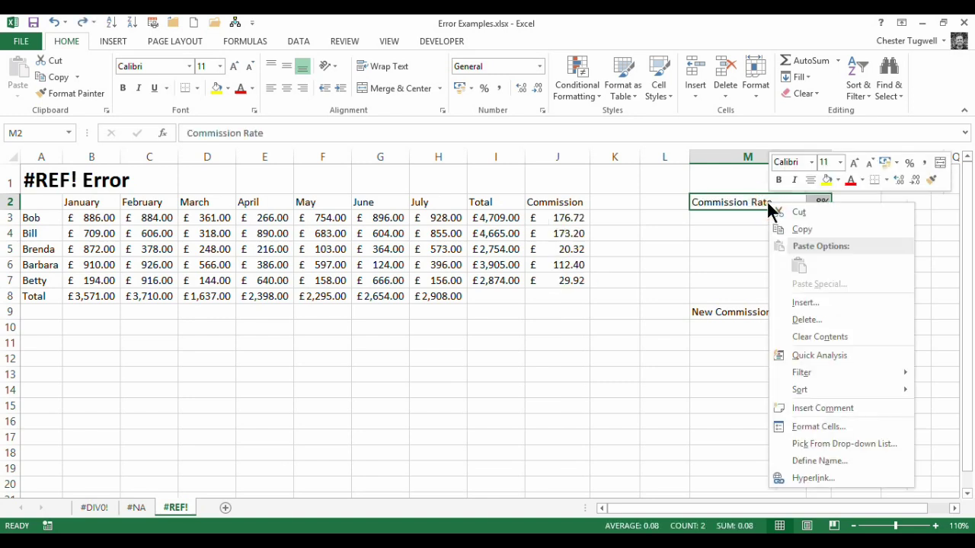
left_click(805, 321)
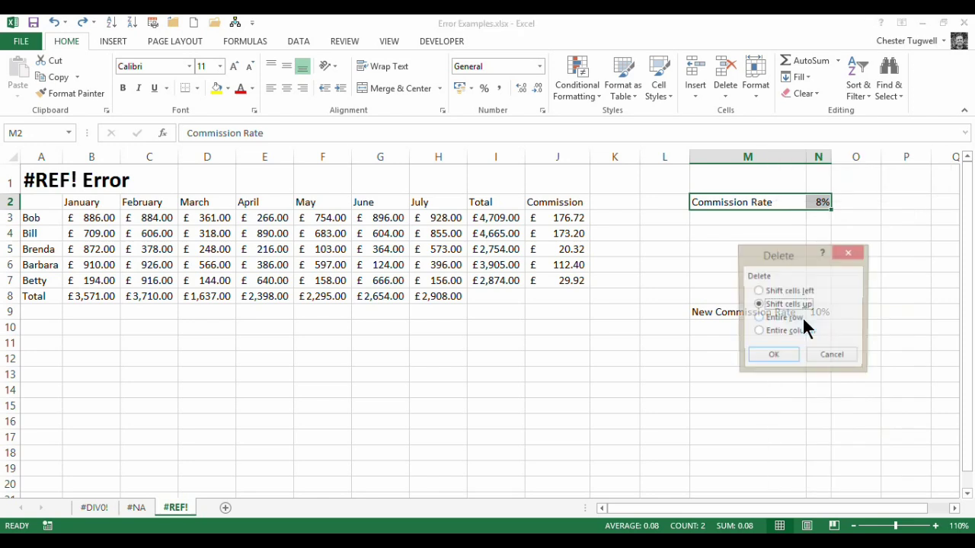
left_click(783, 354)
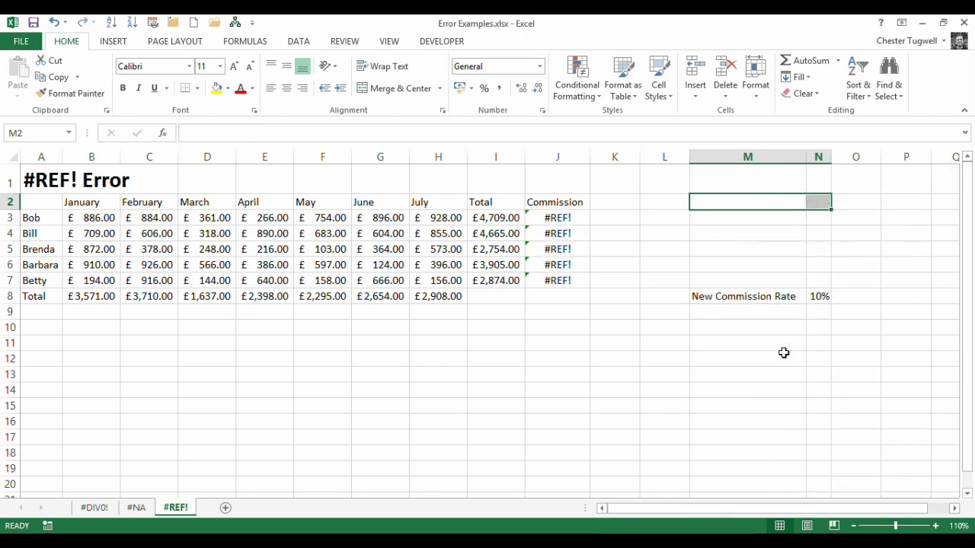
key("ctrl+z")
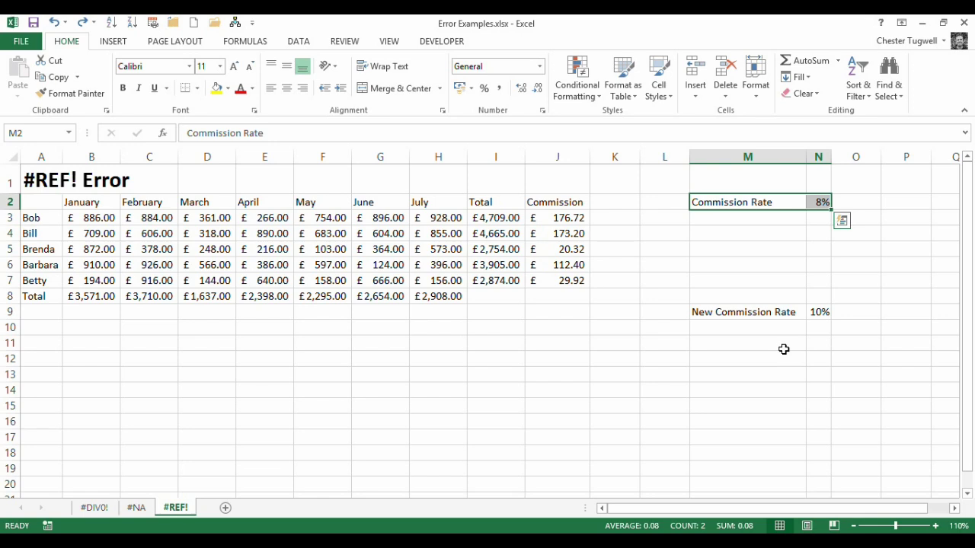
- Cut the New Commission Rate label and 10% value in M9:N9
left_click(748, 343)
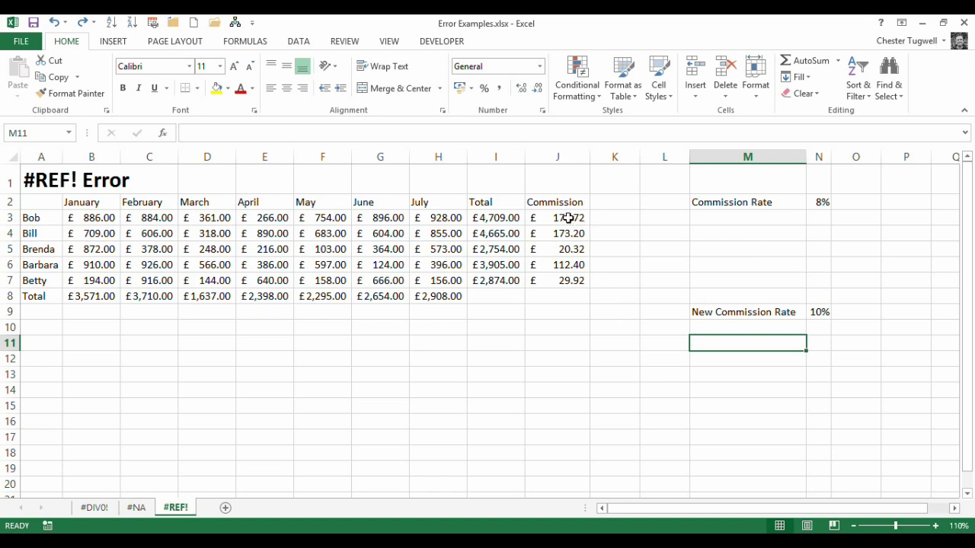
left_click(712, 314)
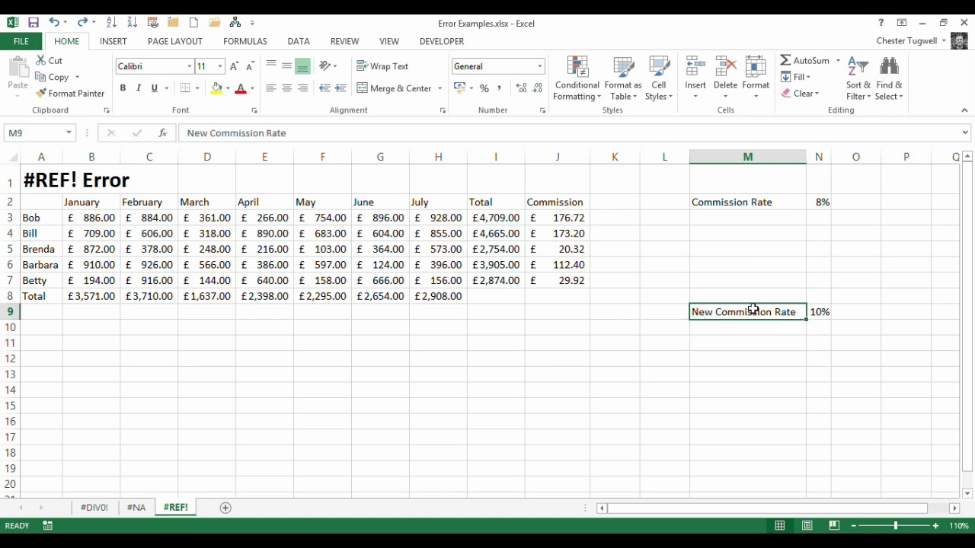
left_click_drag(802, 311, 818, 312)
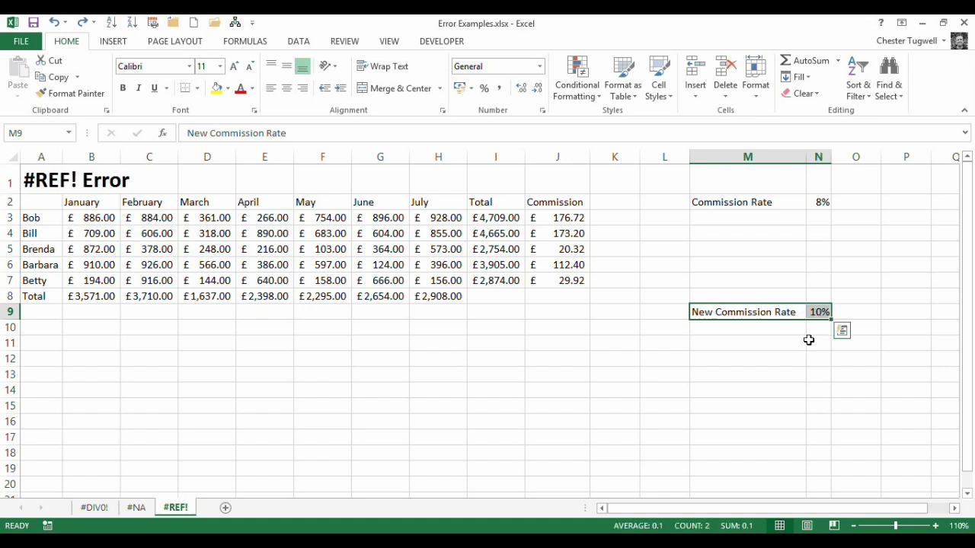
key("ctrl+q")
left_click(55, 77)
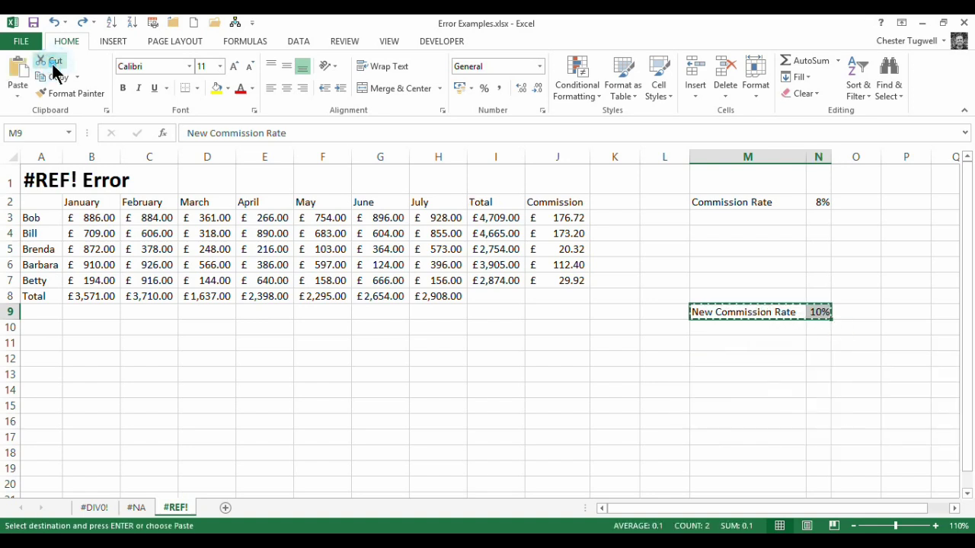
- Paste the cut cells over the Commission Rate cells M2:N2, producing #REF! commissions
left_click(723, 202)
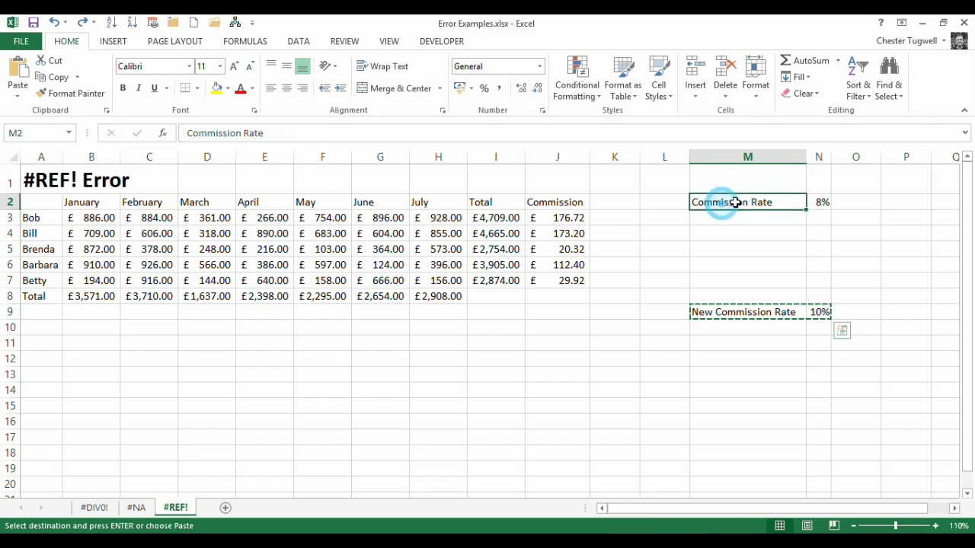
left_click_drag(786, 200, 818, 200)
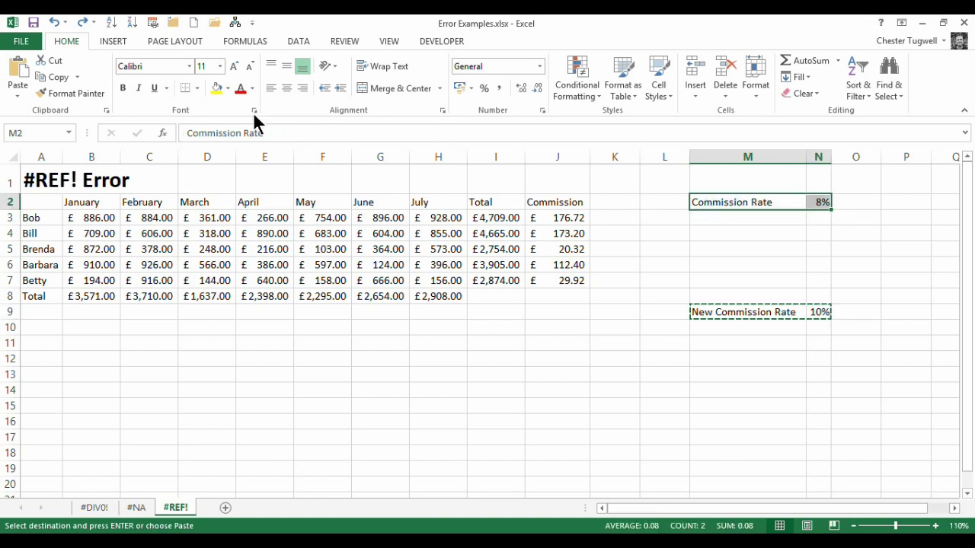
left_click(18, 72)
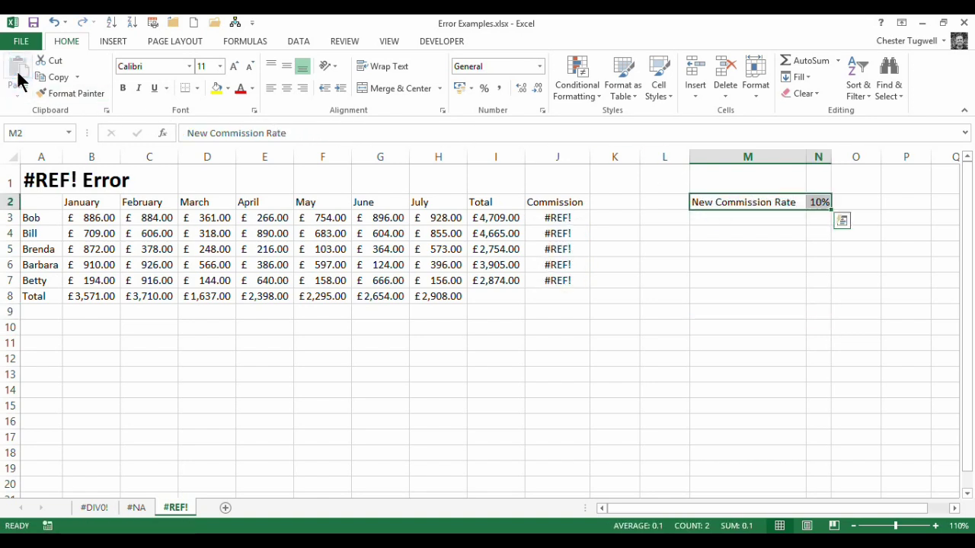
left_click(821, 202)
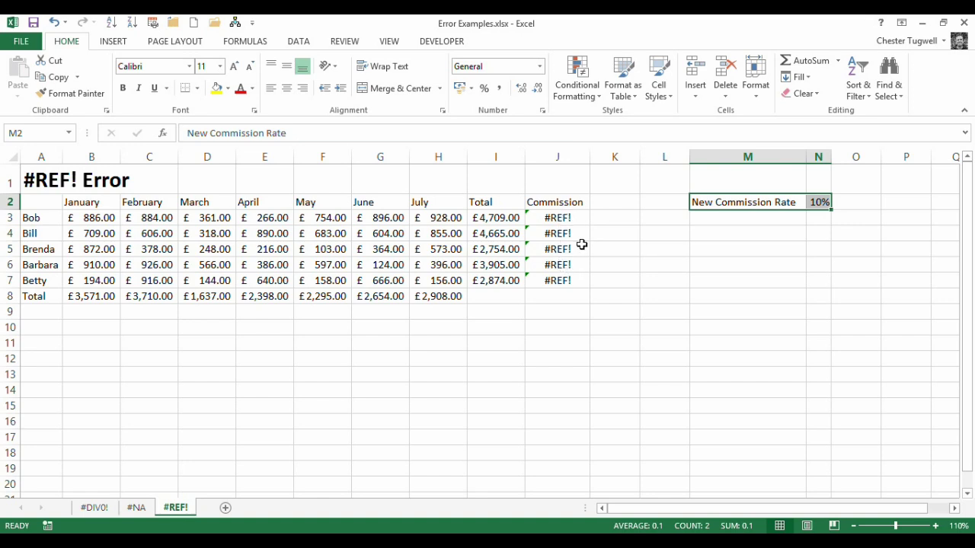
mouse_move(771, 204)
- Undo the paste, then copy New Commission Rate 10% from M9:N9 into M2
key("ctrl+z")
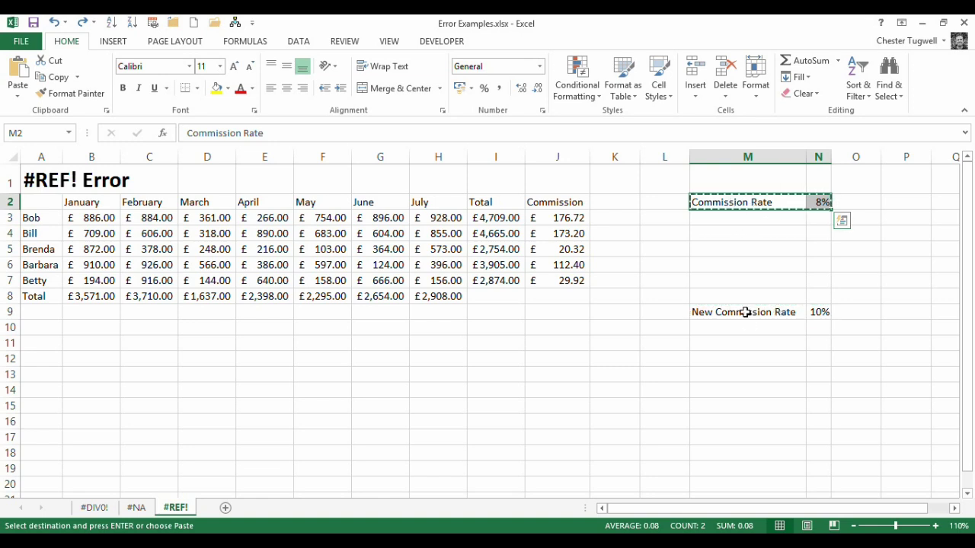
key("ctrl+c")
left_click(744, 312)
left_click_drag(801, 310, 819, 309)
key("ctrl+c")
left_click(732, 201)
key("ctrl+v")
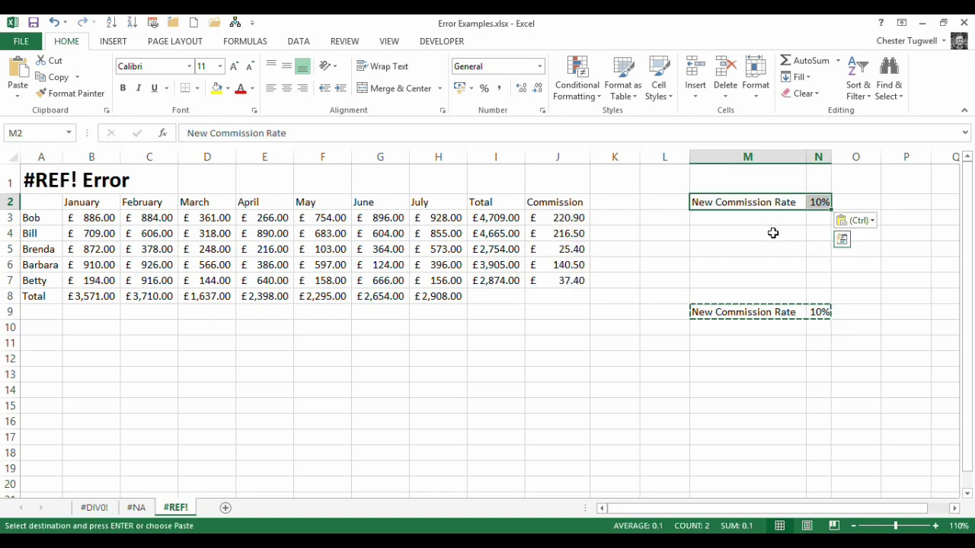
- Clear the leftover New Commission Rate cells in M9:N9
left_click(781, 313)
left_click_drag(780, 314, 818, 313)
key("ctrl+v")
key("Delete")
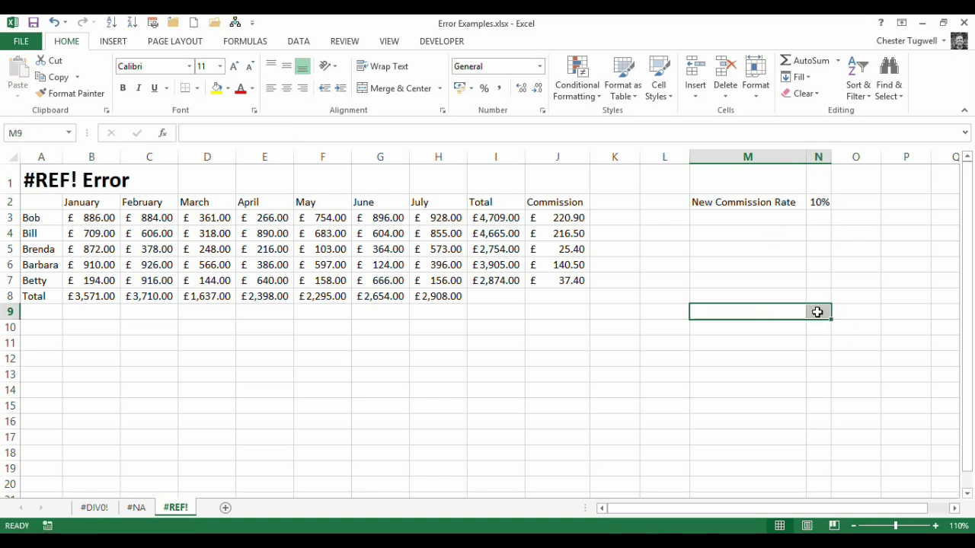
left_click(784, 268)
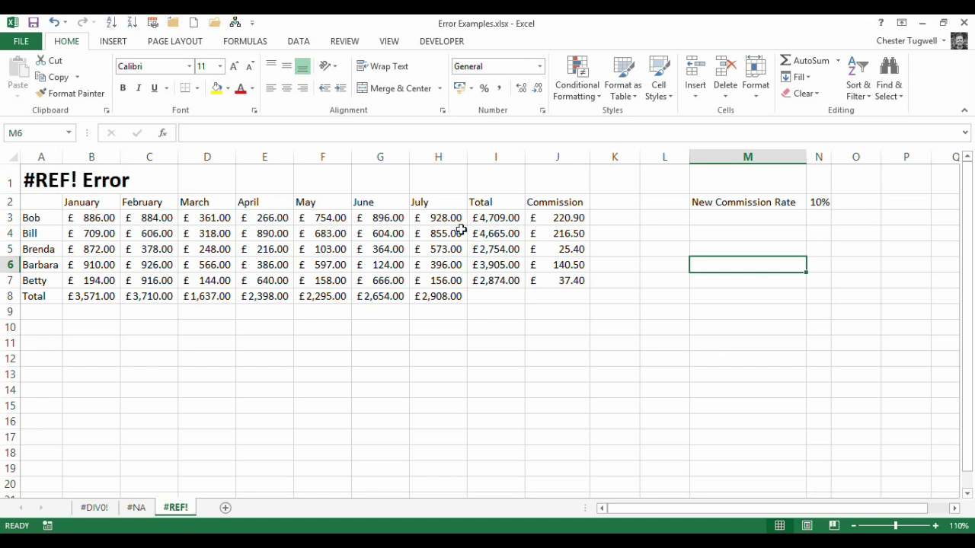
left_click(501, 218)
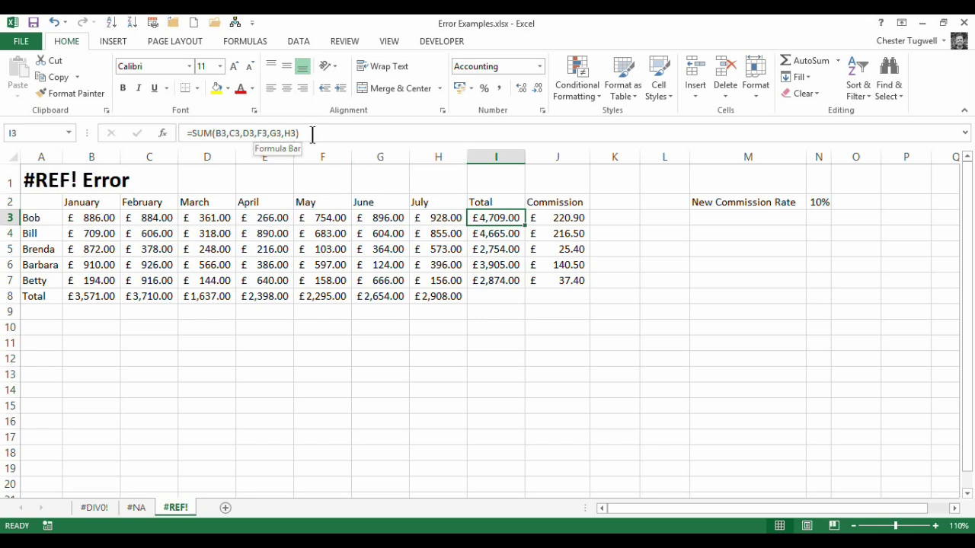
- Delete the July column H, then compare Bill's and Bob's Total formulas, Bob's now containing #REF!
right_click(434, 155)
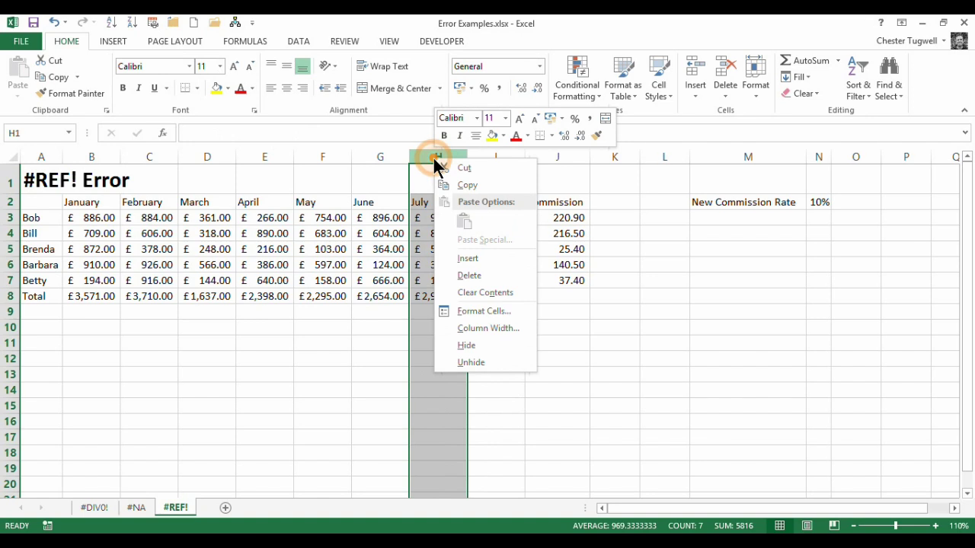
left_click(472, 273)
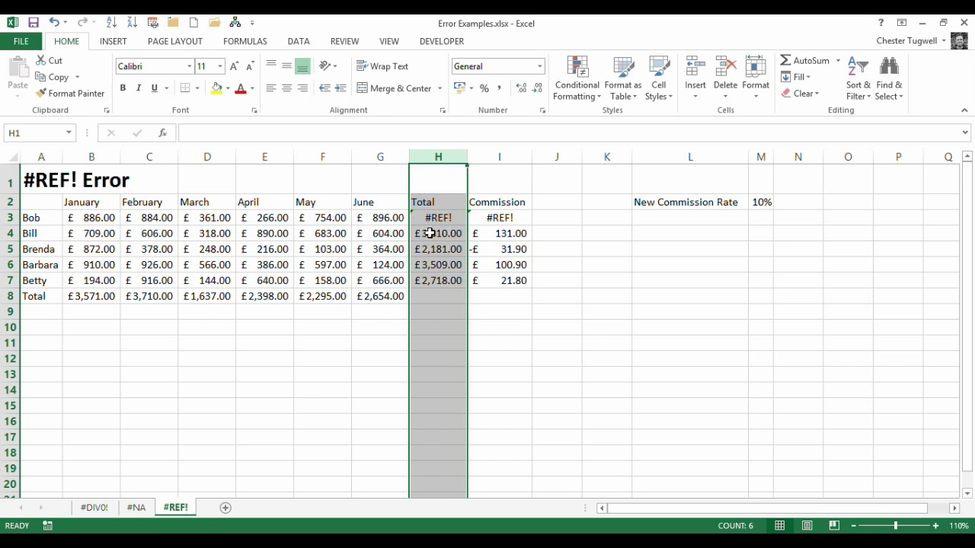
left_click(431, 235)
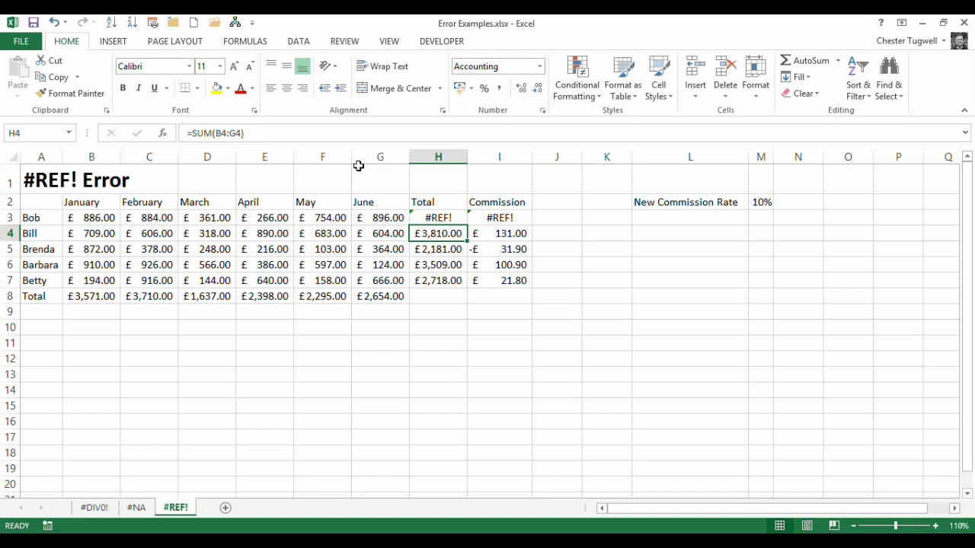
left_click(439, 220)
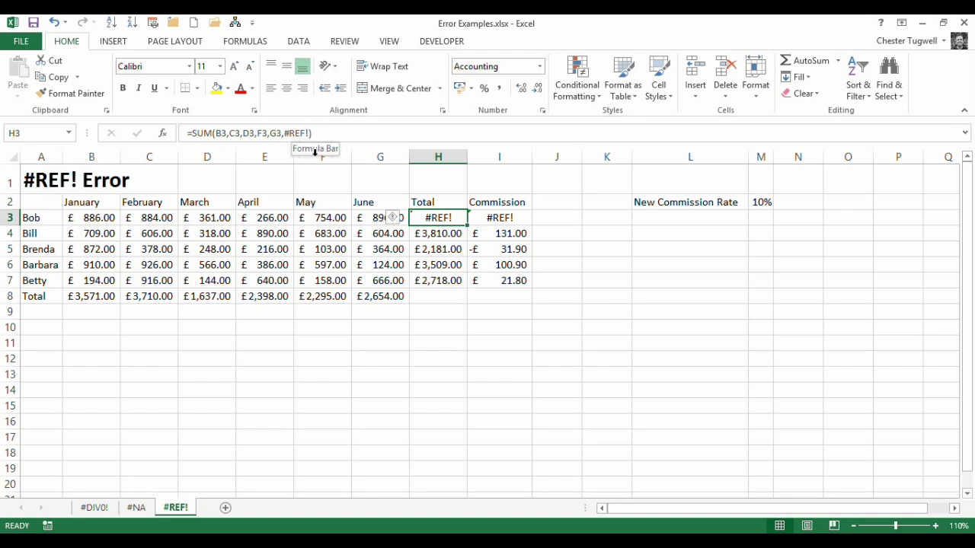
left_click_drag(421, 214, 384, 174)
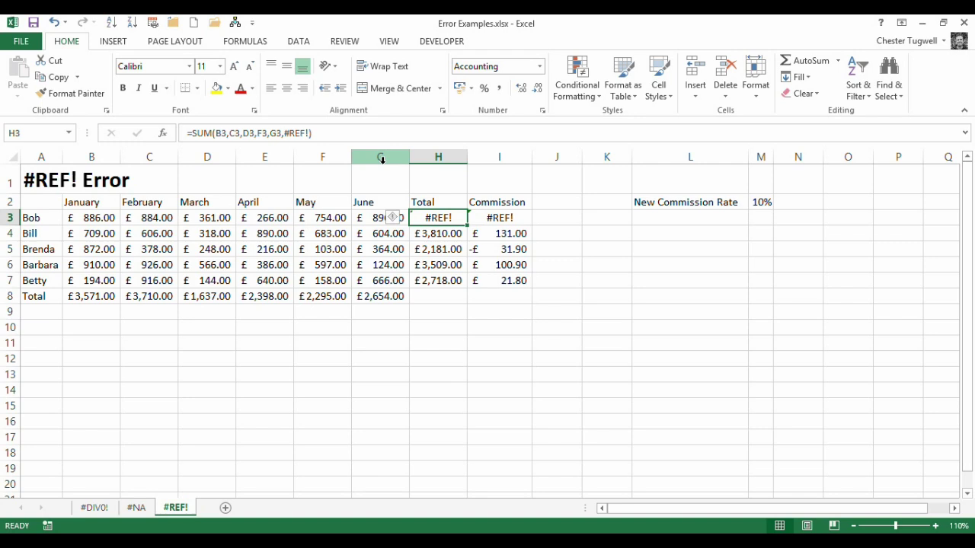
left_click_drag(384, 160, 301, 129)
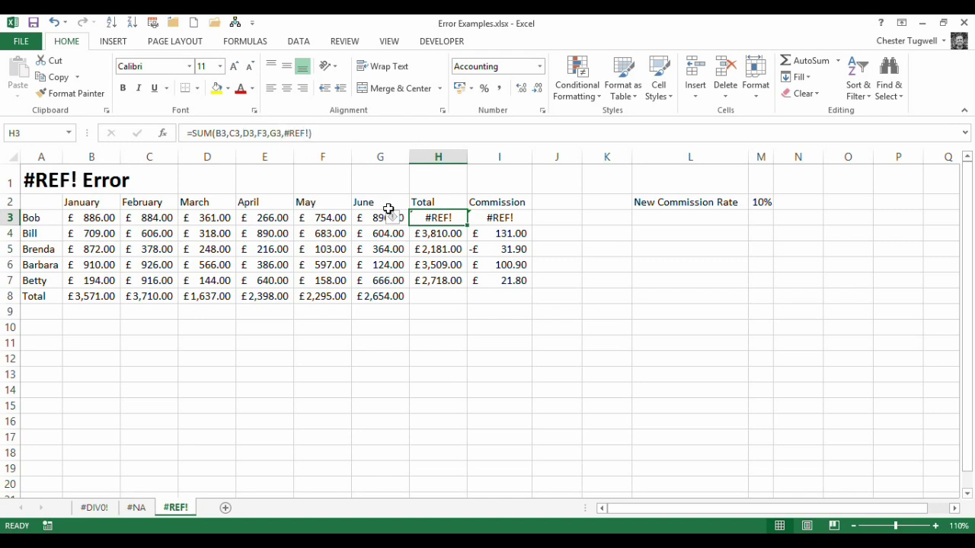
- Undo the July column deletion and confirm Bob's Total reads =SUM(B3,C3,D3,F3,G3,H3)
key("ctrl+z")
left_click(478, 221)
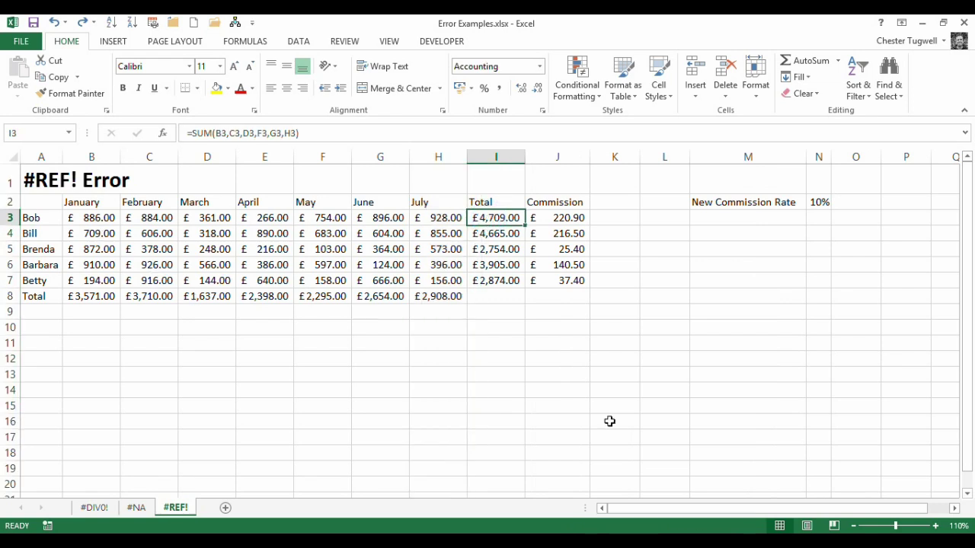